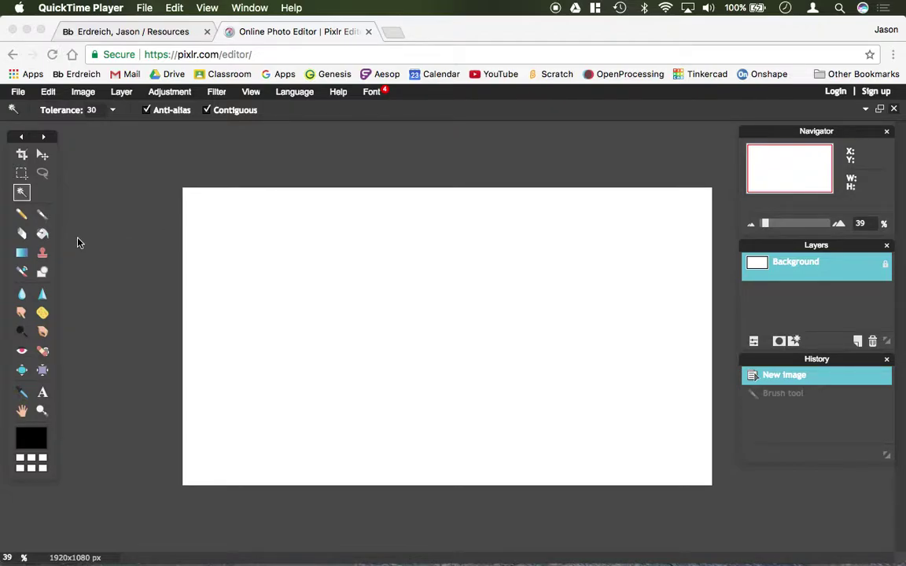
Draw a few sketchy pencil strokes on the blank canvas
click(24, 221)
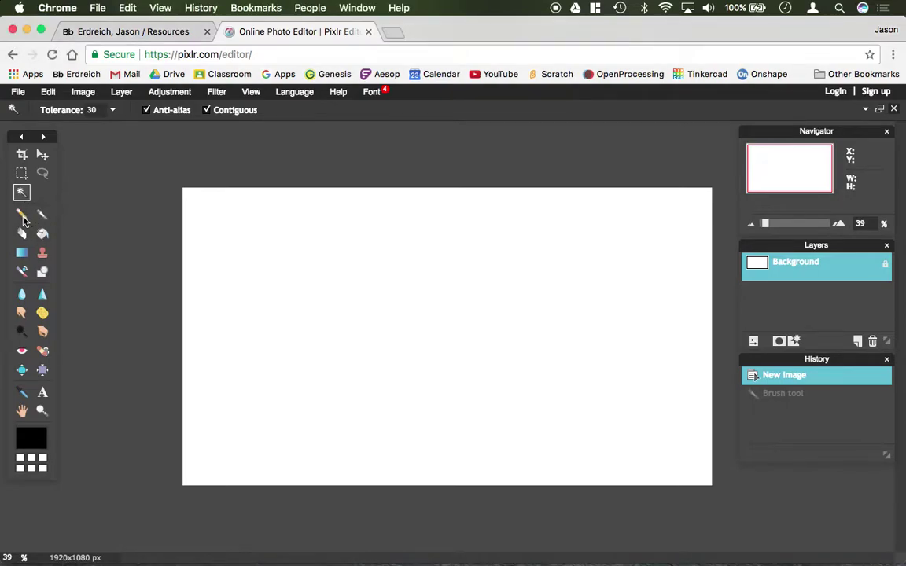
click(22, 214)
drag(320, 231, 357, 224)
mouse_move(357, 275)
mouse_down()
mouse_move(398, 347)
mouse_move(350, 361)
mouse_up()
mouse_move(410, 251)
mouse_down()
mouse_move(354, 263)
mouse_move(362, 302)
mouse_move(389, 323)
mouse_up()
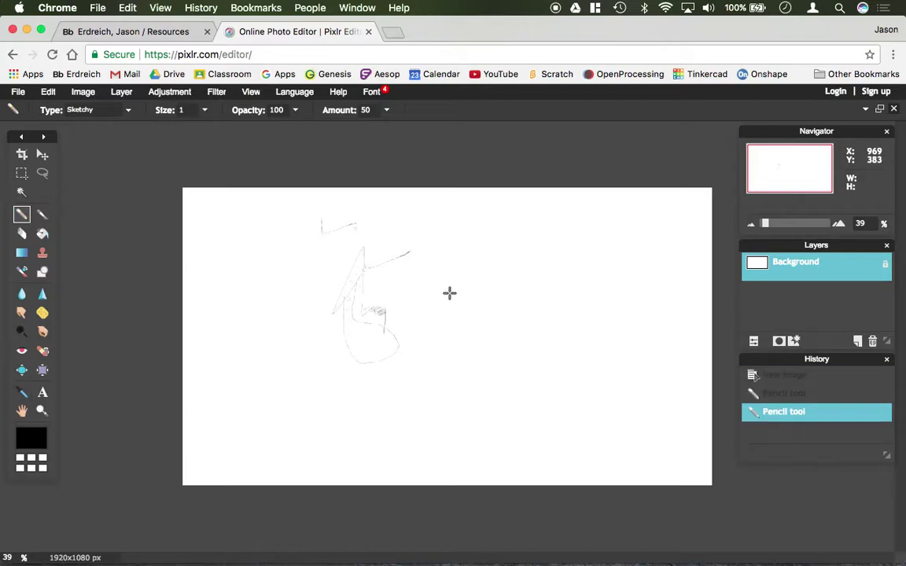
Zoom in and draw a thicker size-7 zigzag pencil stroke across the canvas
key(super+equal)
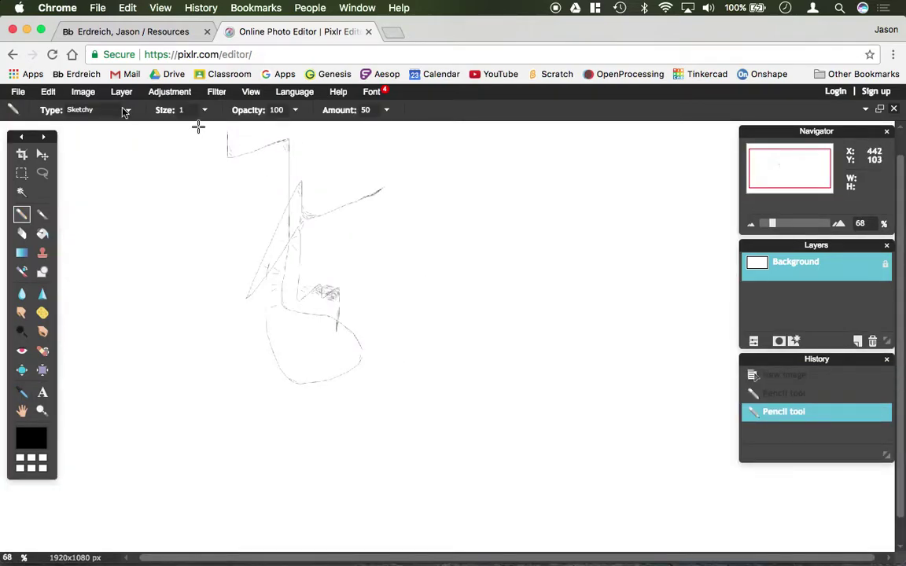
click(204, 112)
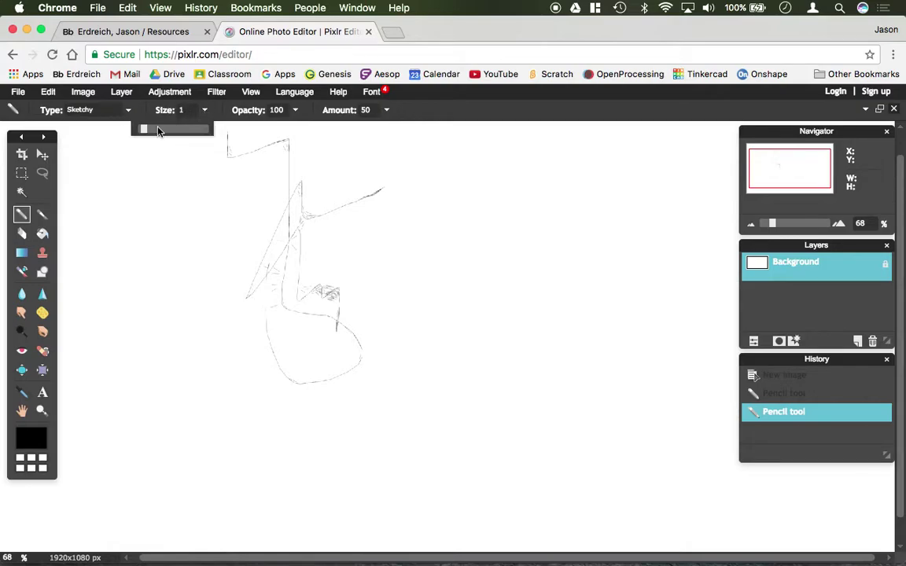
mouse_move(228, 221)
mouse_down()
mouse_move(269, 188)
mouse_move(367, 285)
mouse_move(356, 340)
mouse_move(170, 218)
mouse_up()
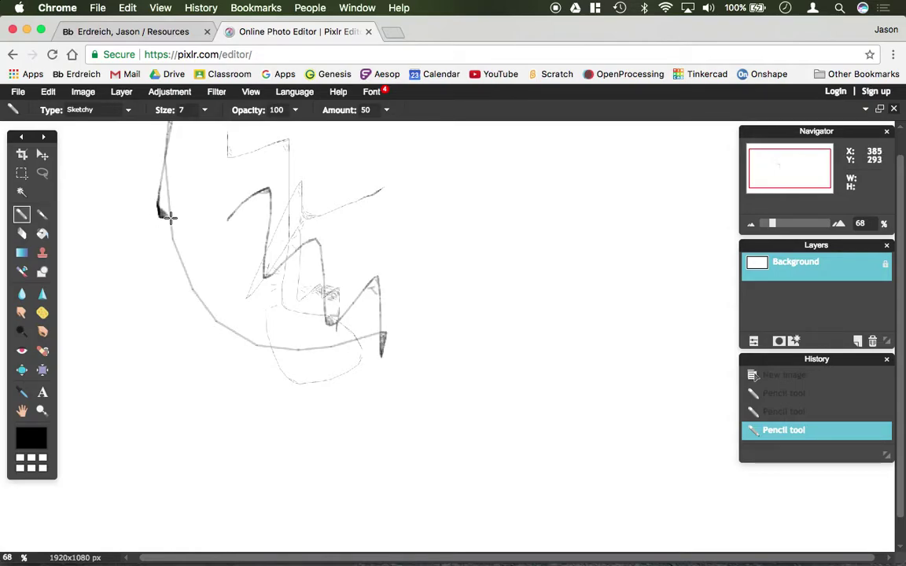
click(98, 111)
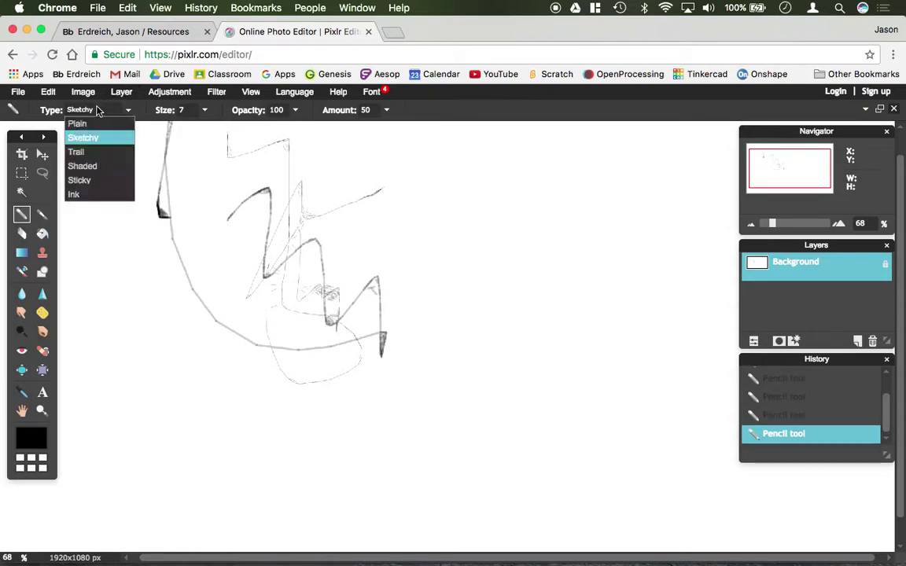
Switch the pencil to the Trail type and draw two dark trail strokes
click(97, 153)
mouse_move(435, 203)
mouse_down()
mouse_move(340, 258)
mouse_move(421, 376)
mouse_move(364, 349)
mouse_move(355, 385)
mouse_move(222, 330)
mouse_move(204, 395)
mouse_move(340, 496)
mouse_move(429, 378)
mouse_move(478, 460)
mouse_move(523, 436)
mouse_up()
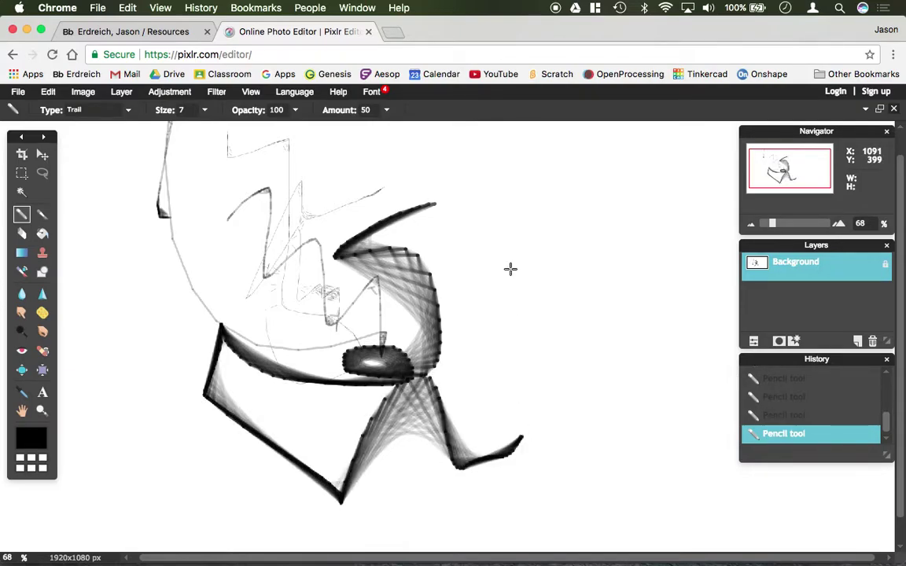
mouse_move(502, 192)
mouse_down()
mouse_move(430, 279)
mouse_move(543, 413)
mouse_move(532, 372)
mouse_move(448, 319)
mouse_move(430, 376)
mouse_up()
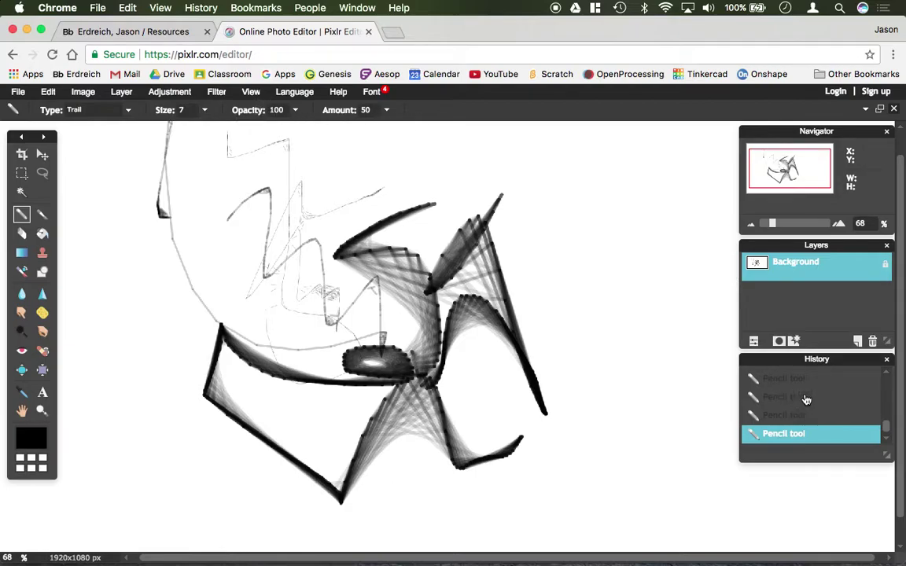
Revert the canvas to the blank new image and paint a thick soft black brush stroke
drag(890, 432, 887, 378)
click(837, 377)
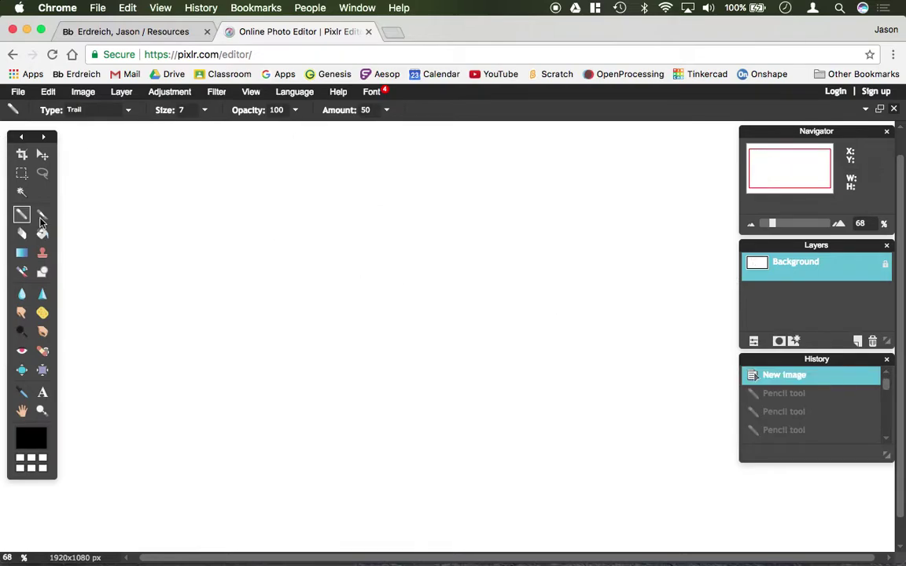
click(43, 214)
mouse_move(283, 201)
mouse_down()
mouse_move(323, 360)
mouse_move(244, 398)
mouse_move(177, 308)
mouse_move(138, 299)
mouse_move(167, 316)
mouse_move(173, 363)
mouse_move(154, 167)
mouse_move(207, 215)
mouse_up()
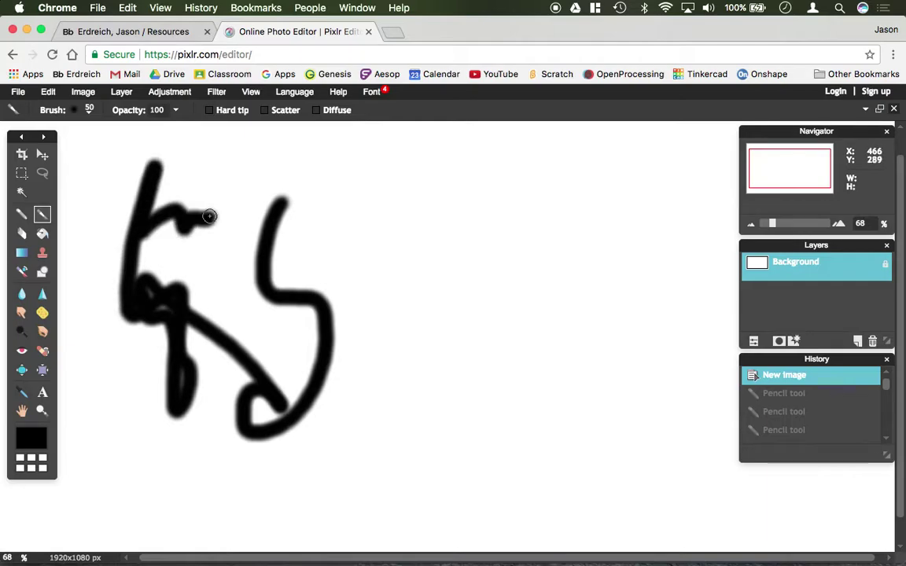
click(90, 109)
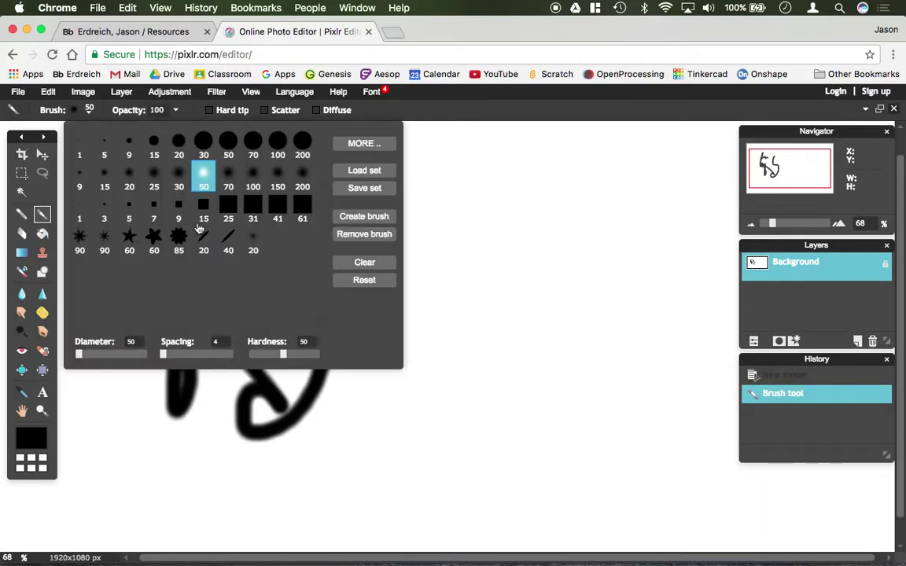
Pick the 60 px star brush and draw a loop outlined in stars
click(154, 237)
click(455, 276)
mouse_move(417, 251)
mouse_down()
mouse_move(480, 281)
mouse_move(515, 350)
mouse_move(452, 401)
mouse_move(412, 269)
mouse_move(311, 299)
mouse_move(312, 264)
mouse_move(409, 373)
mouse_move(363, 413)
mouse_up()
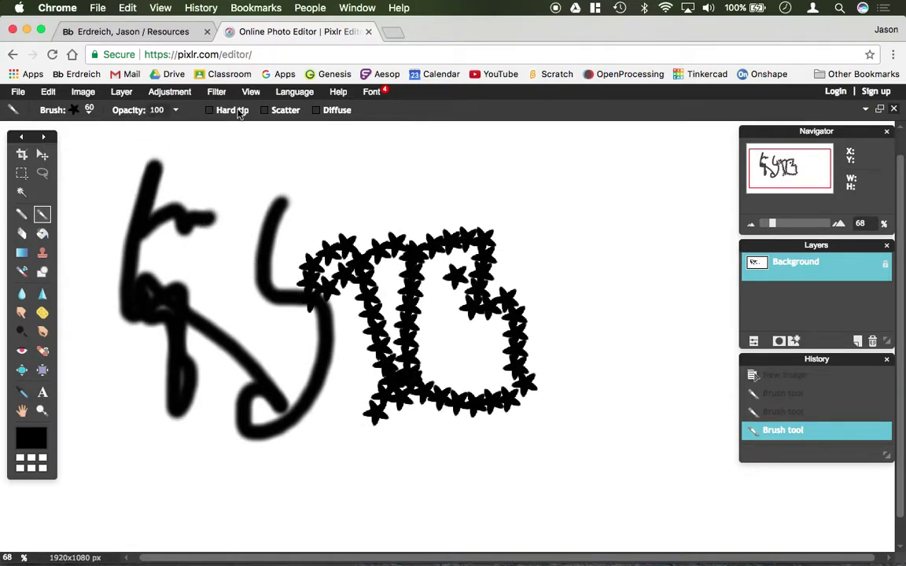
Paint a star band across the top with Hard tip and Scatter enabled
click(209, 110)
mouse_move(370, 142)
mouse_down()
mouse_move(435, 189)
mouse_move(391, 189)
mouse_move(346, 167)
mouse_move(256, 157)
mouse_move(302, 222)
mouse_move(198, 187)
mouse_up()
click(265, 110)
click(210, 110)
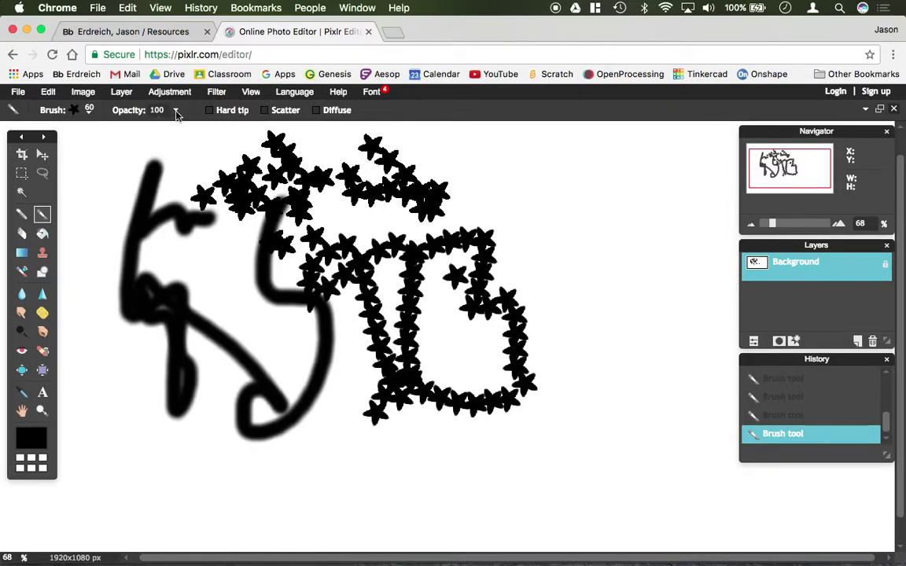
Lower brush hardness and spacing, then paint a slanted 40 px calligraphic stroke at the right
click(74, 111)
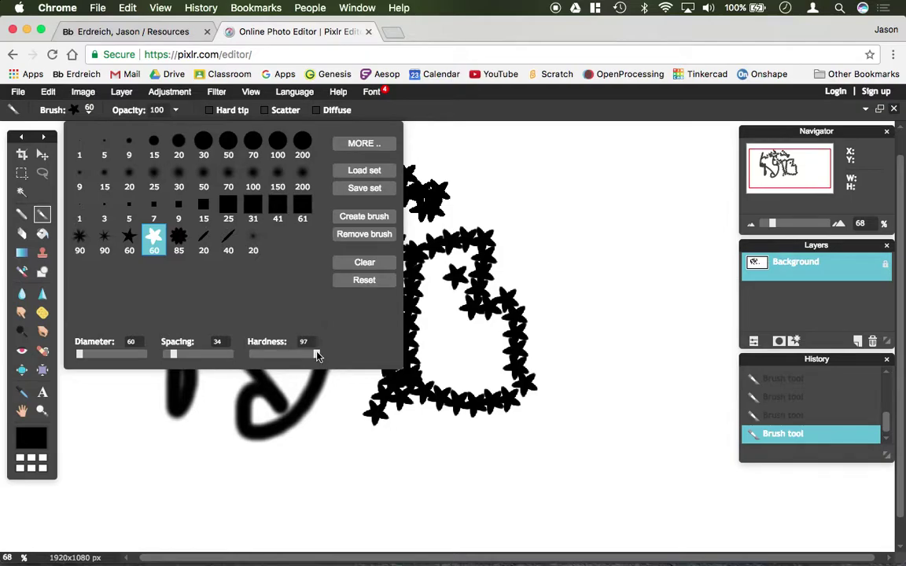
drag(297, 356, 248, 355)
mouse_move(174, 354)
mouse_down()
mouse_move(164, 354)
mouse_move(178, 355)
mouse_up()
click(229, 236)
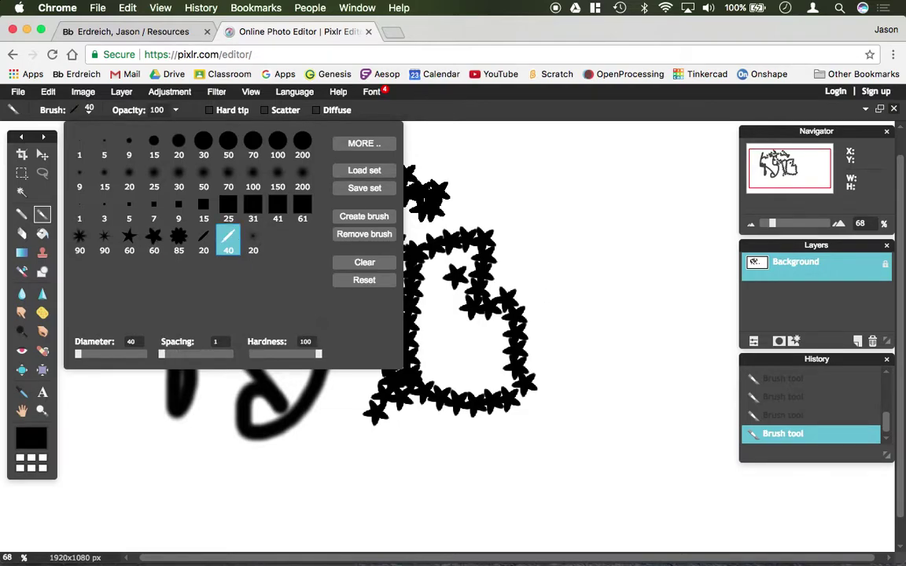
mouse_move(550, 236)
mouse_down()
mouse_move(623, 233)
mouse_move(659, 262)
mouse_move(640, 238)
mouse_move(572, 212)
mouse_move(659, 306)
mouse_move(598, 318)
mouse_up()
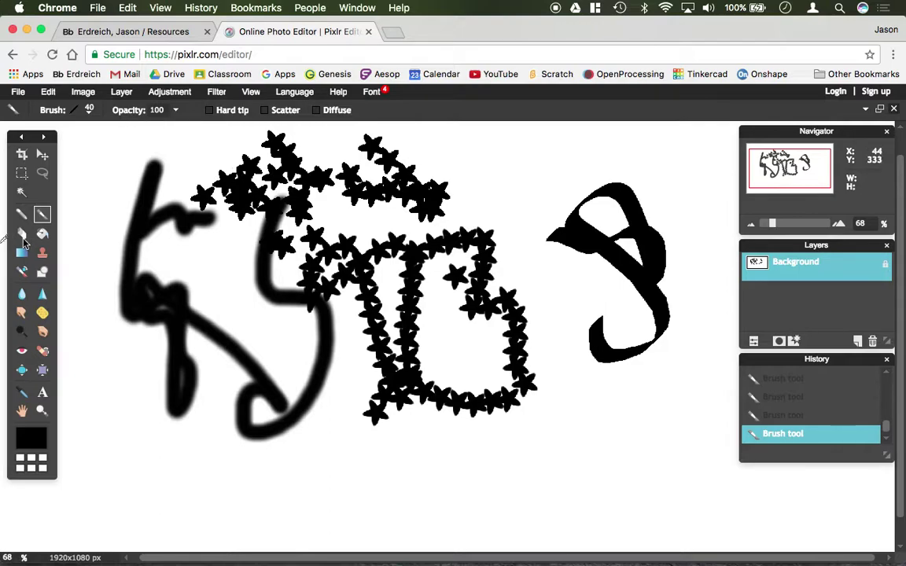
click(20, 235)
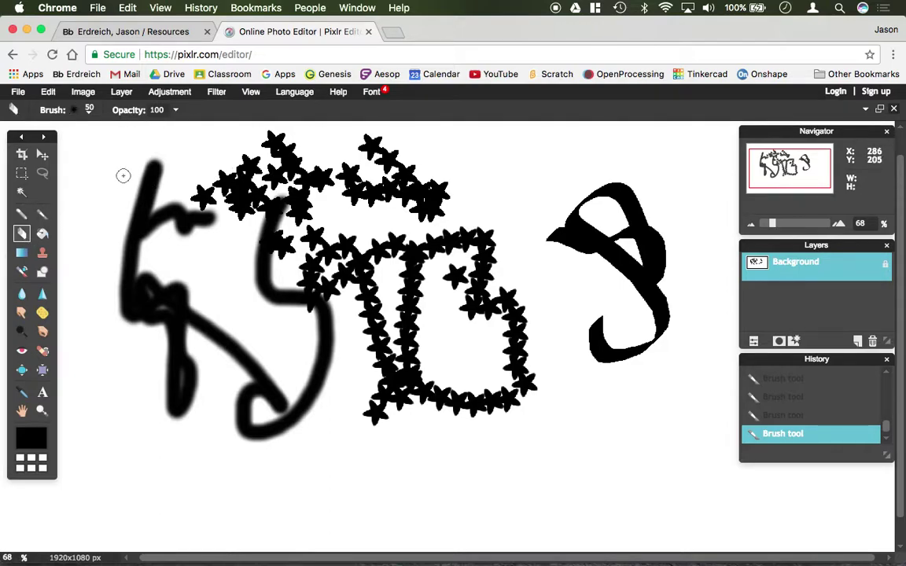
Wipe all strokes and stars off with the 200 px eraser preset
click(87, 110)
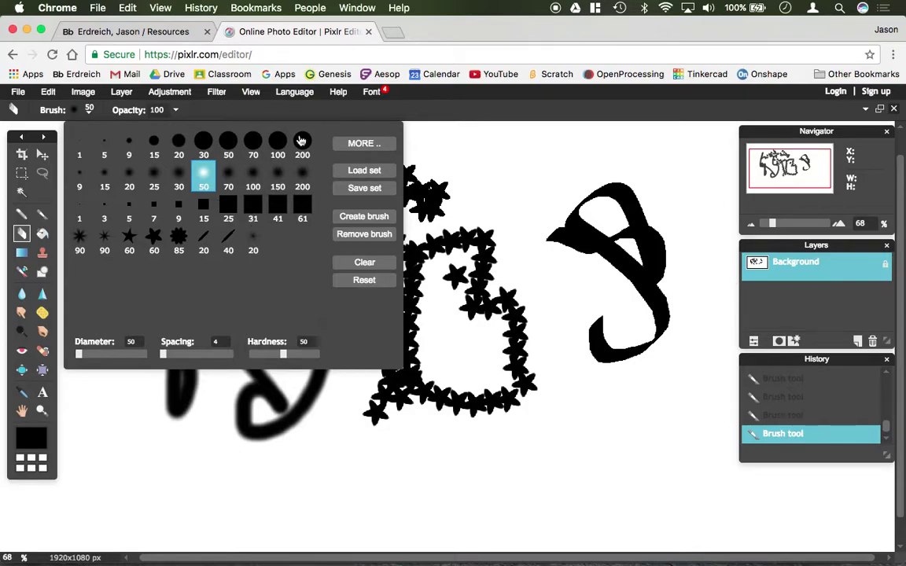
click(302, 142)
mouse_move(456, 319)
mouse_down()
mouse_move(498, 399)
mouse_move(422, 230)
mouse_move(304, 457)
mouse_move(192, 375)
mouse_move(158, 216)
mouse_move(233, 226)
mouse_move(172, 407)
mouse_move(309, 344)
mouse_move(309, 135)
mouse_move(400, 236)
mouse_move(465, 269)
mouse_move(606, 314)
mouse_move(640, 249)
mouse_move(197, 209)
mouse_up()
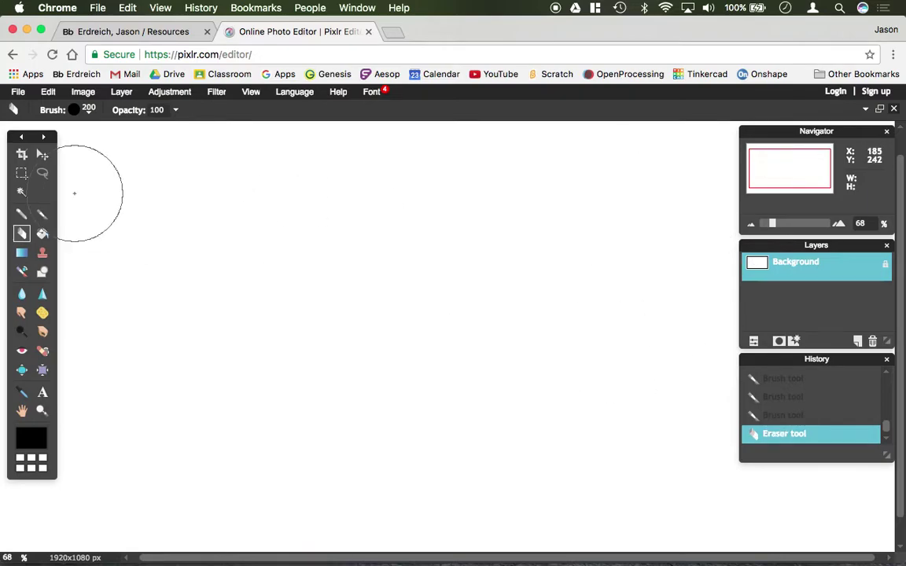
Take the Paint Bucket and set the main colour to saturated yellow (ffcc00)
click(42, 233)
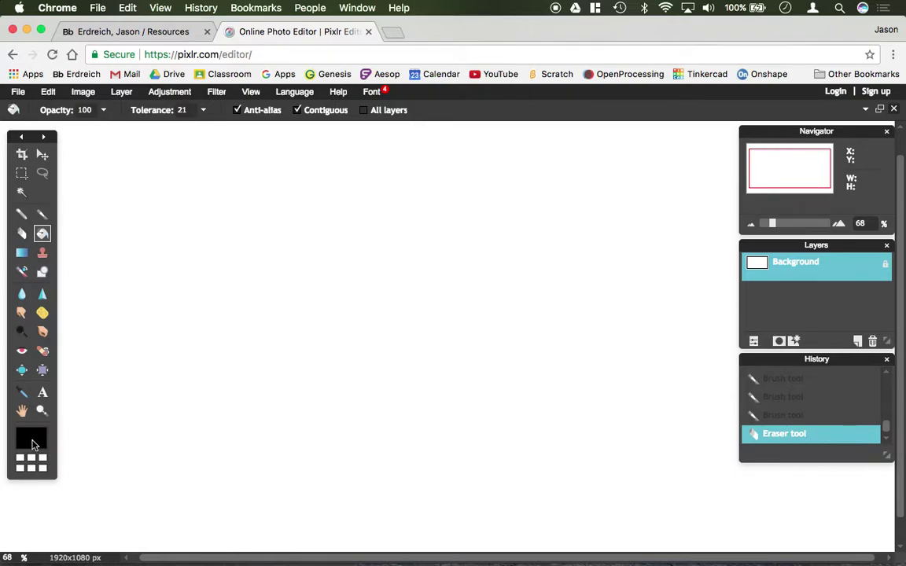
click(31, 437)
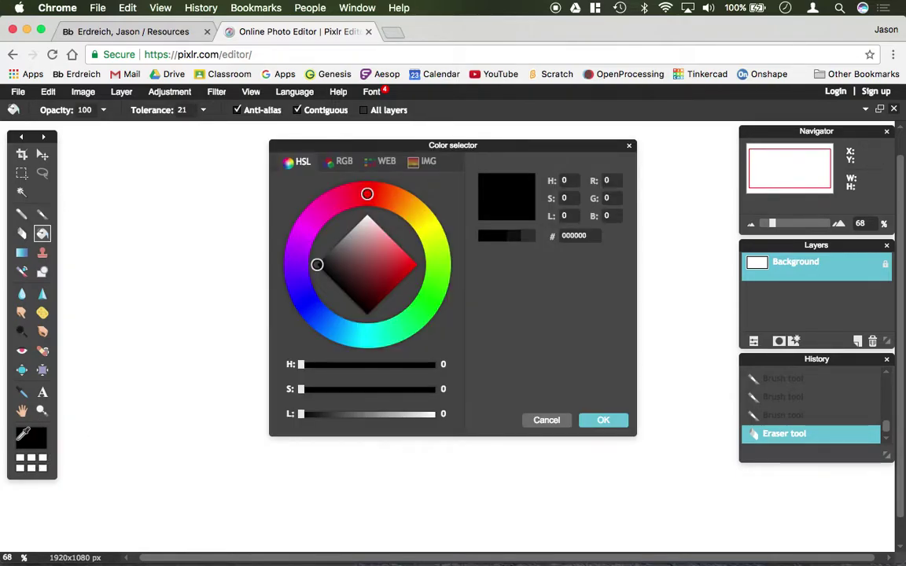
drag(367, 194, 431, 213)
mouse_move(362, 252)
mouse_down()
mouse_move(399, 275)
mouse_move(427, 266)
mouse_up()
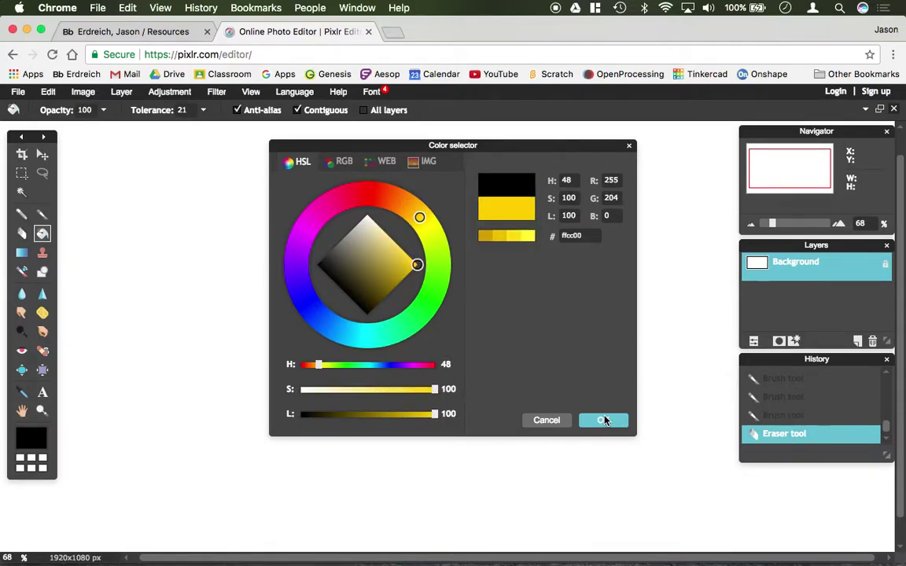
click(603, 421)
Set the secondary colour to red, then bucket-fill the whole canvas with yellow
click(44, 460)
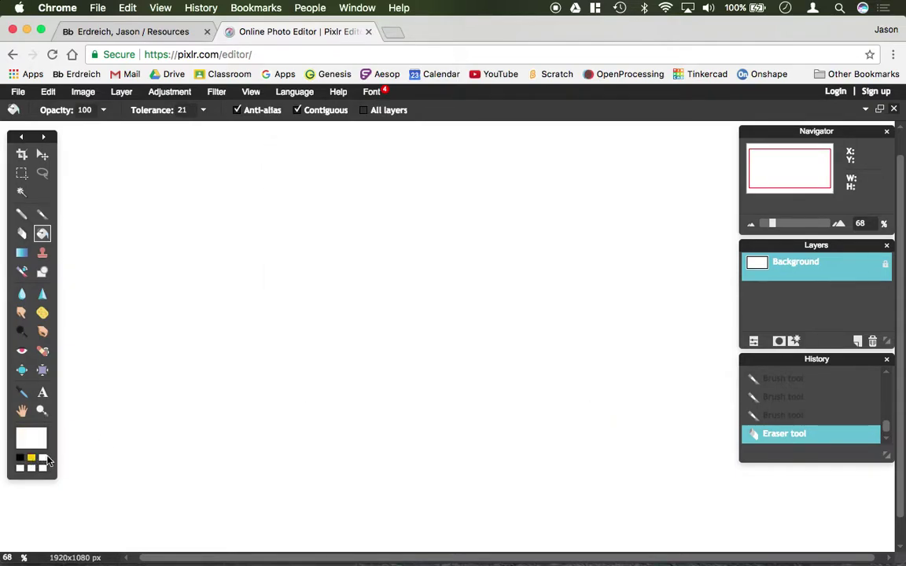
click(35, 439)
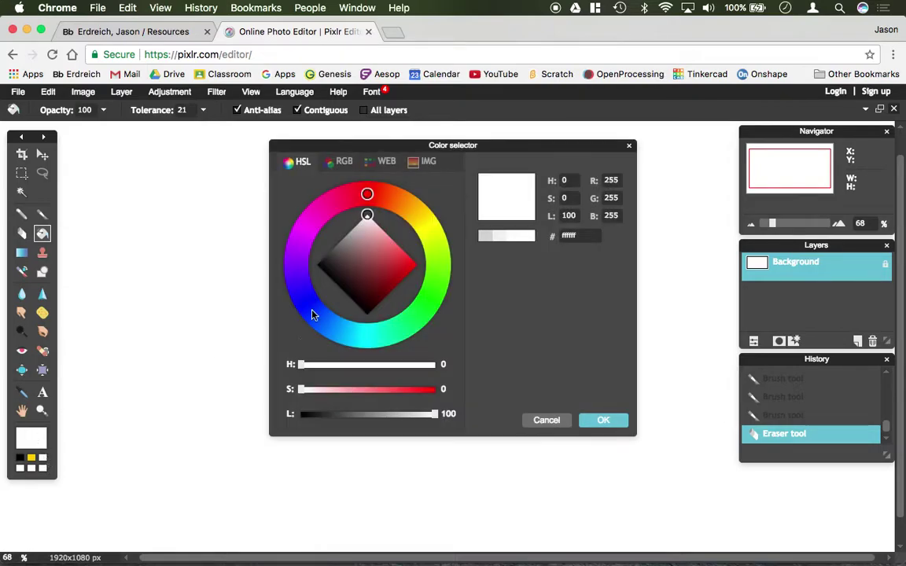
mouse_move(361, 258)
mouse_down()
mouse_move(417, 264)
mouse_move(452, 245)
mouse_up()
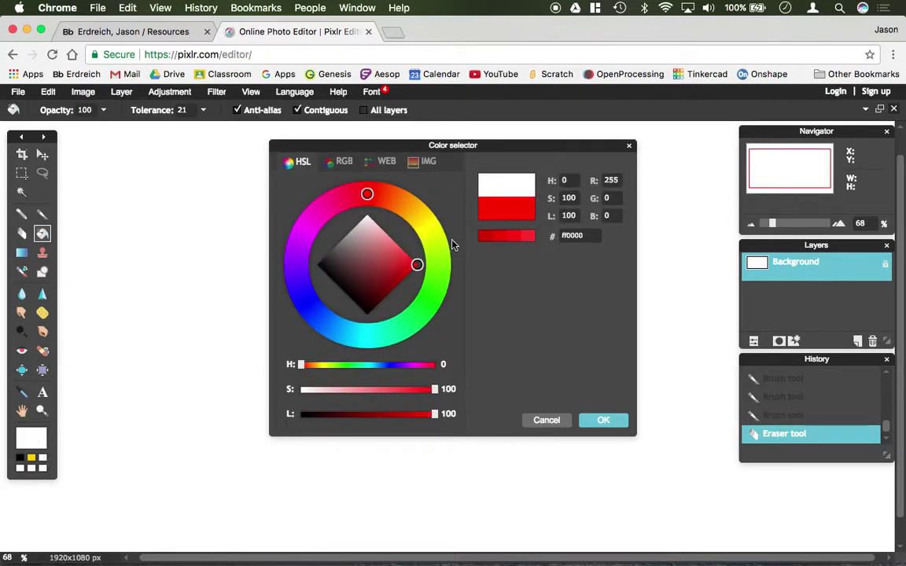
click(621, 423)
click(32, 460)
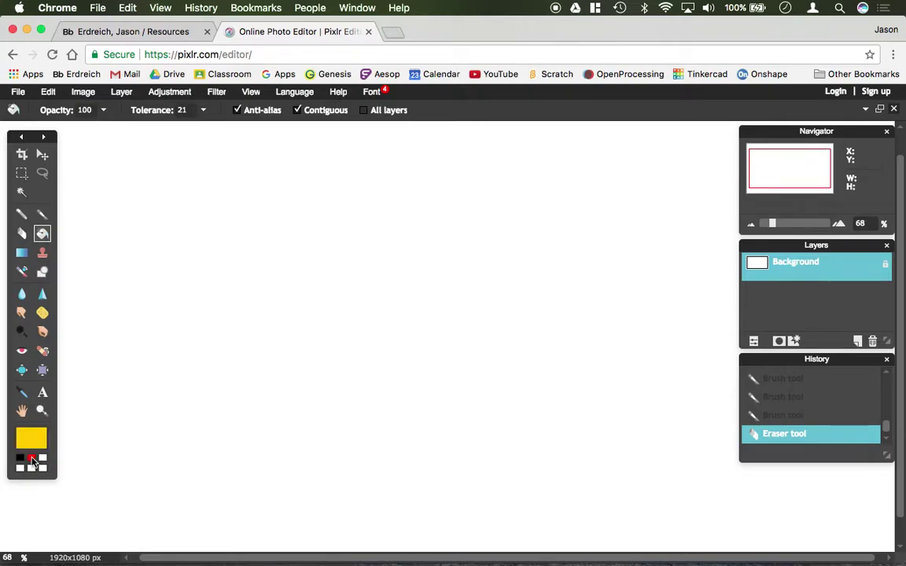
click(218, 211)
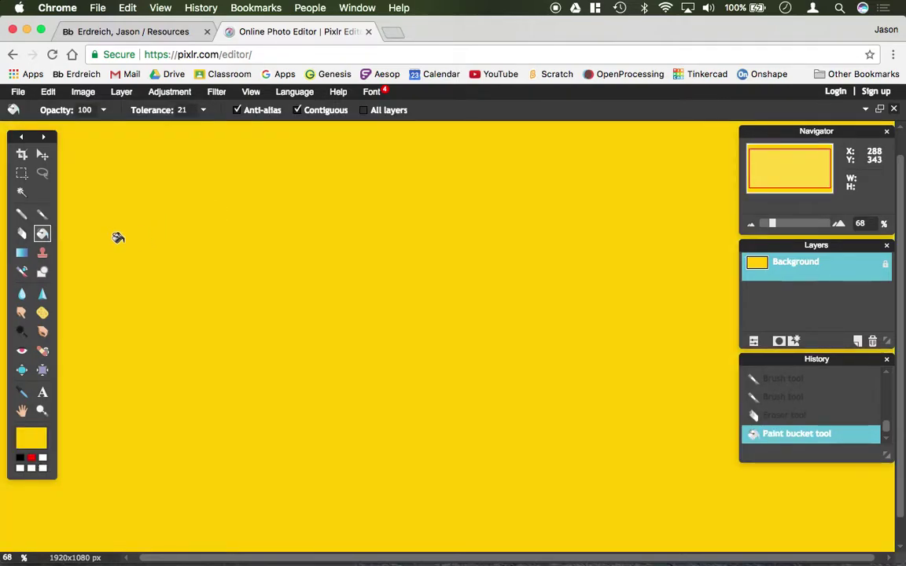
click(21, 253)
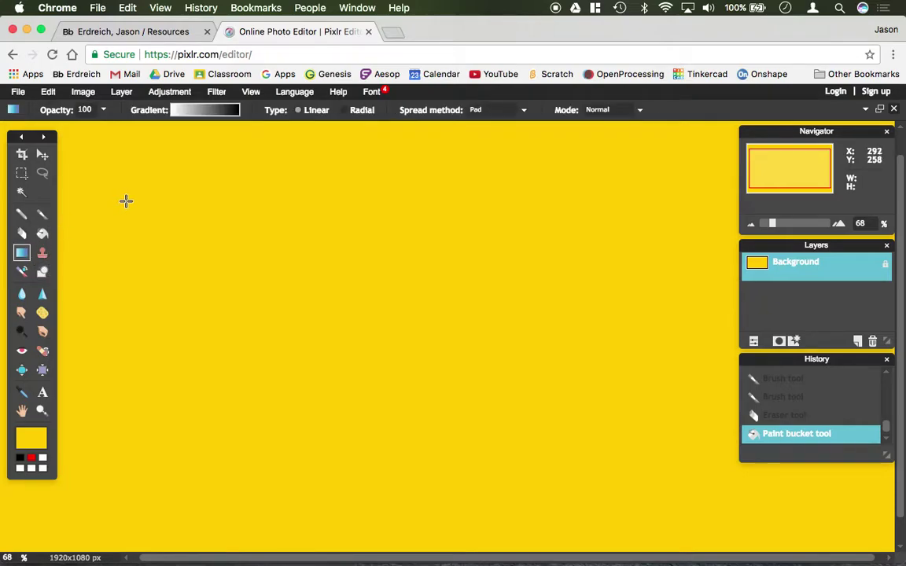
Replace a white-to-black gradient with the blue-and-pink striped preset dragged diagonally
drag(139, 175, 571, 334)
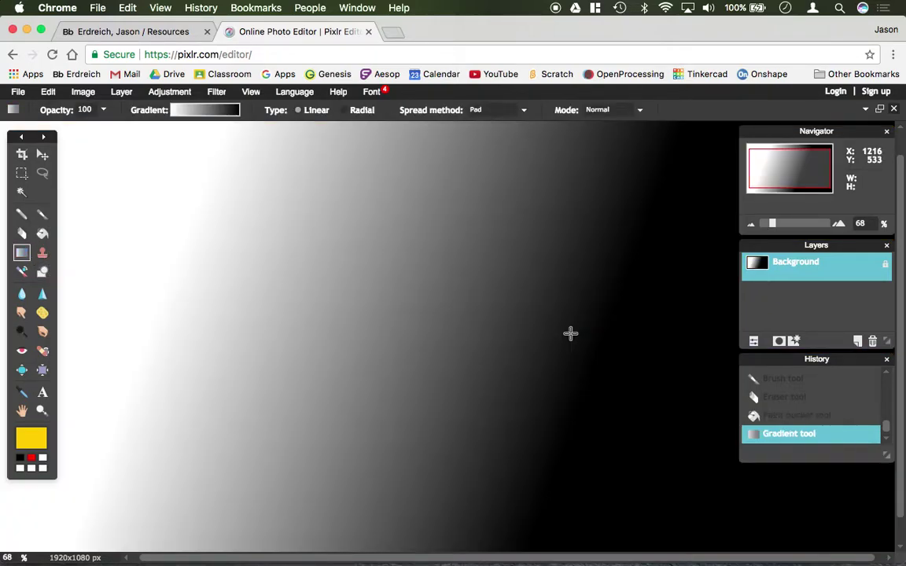
click(216, 114)
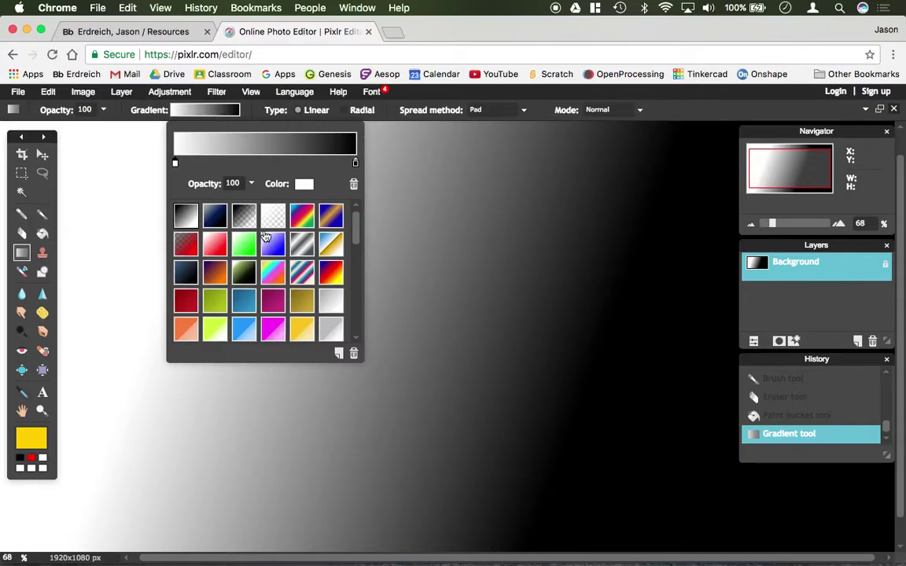
click(304, 271)
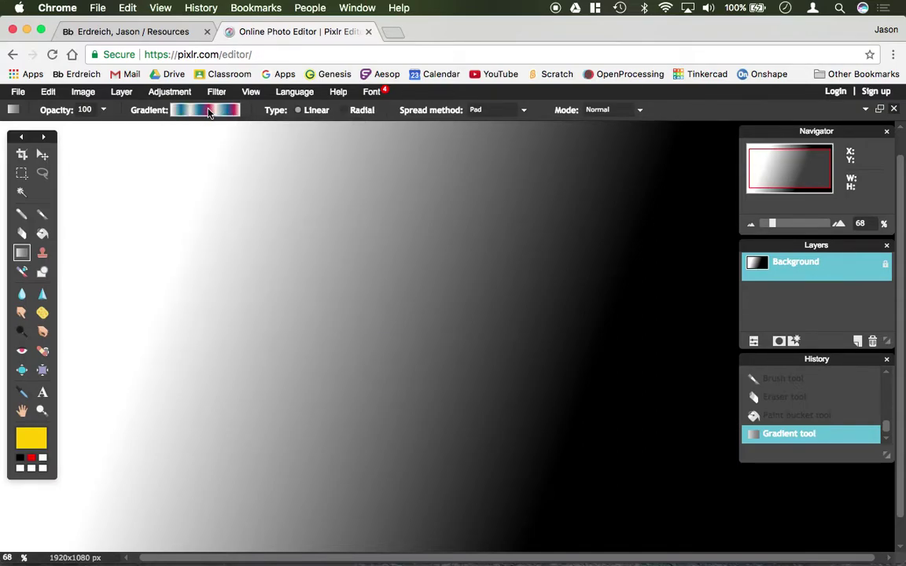
drag(124, 182, 454, 137)
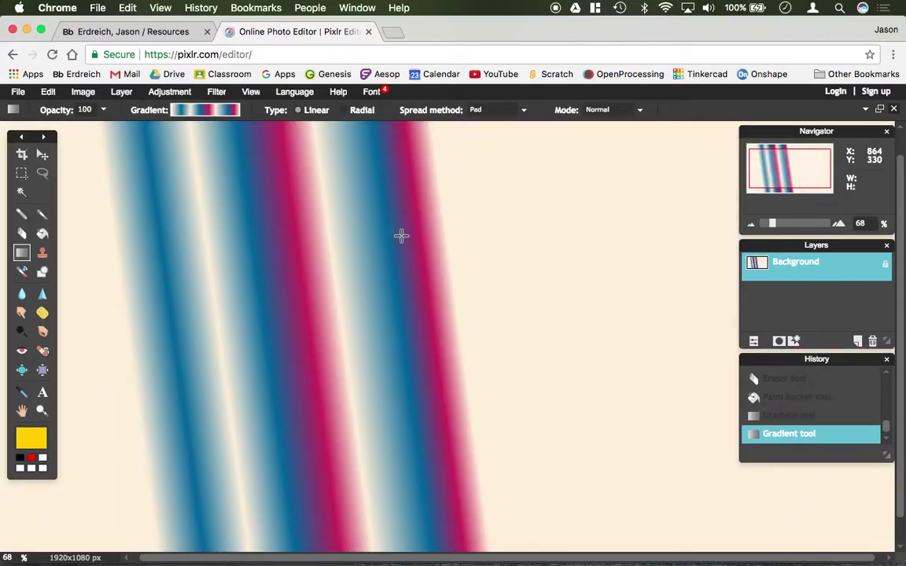
drag(667, 337, 295, 275)
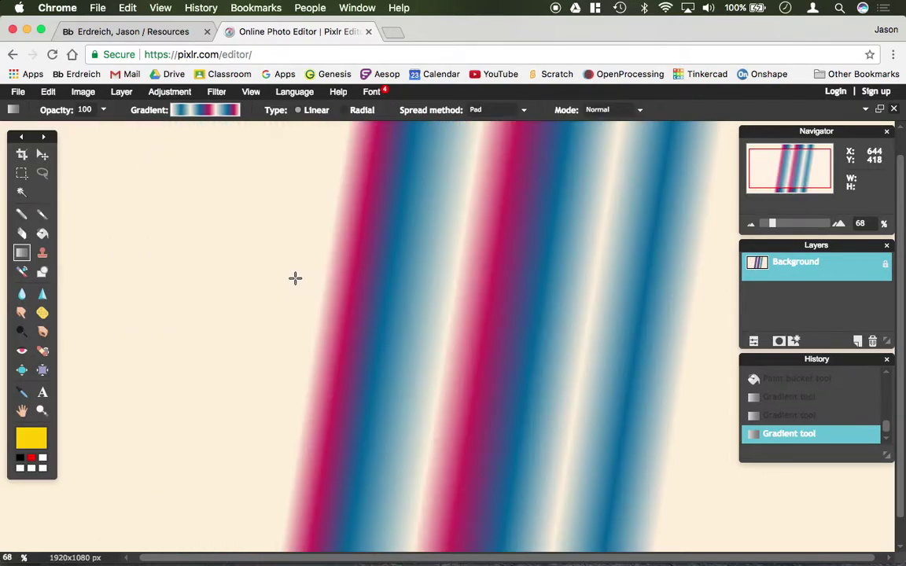
Set up the Clone Stamp and stamp cloned magenta dabs onto the stripes
click(42, 252)
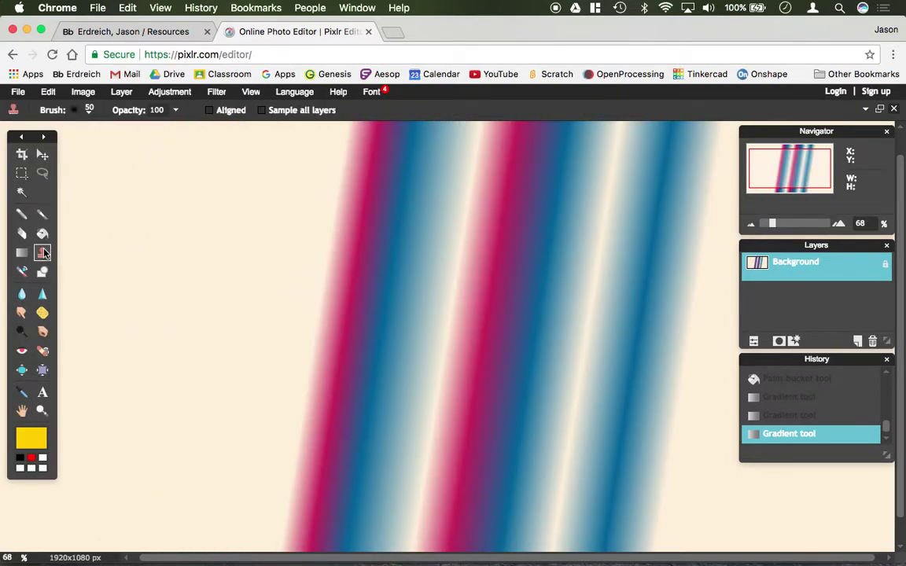
click(336, 269)
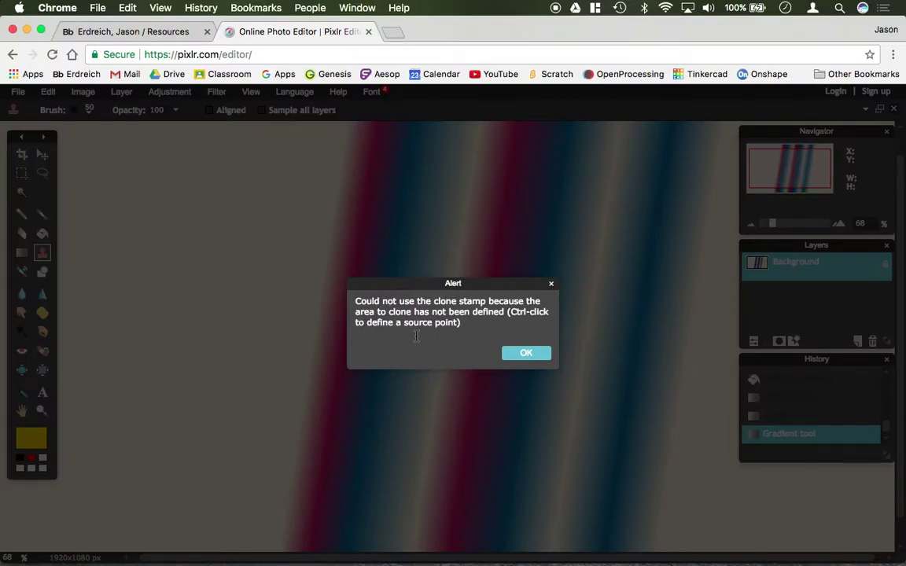
click(518, 360)
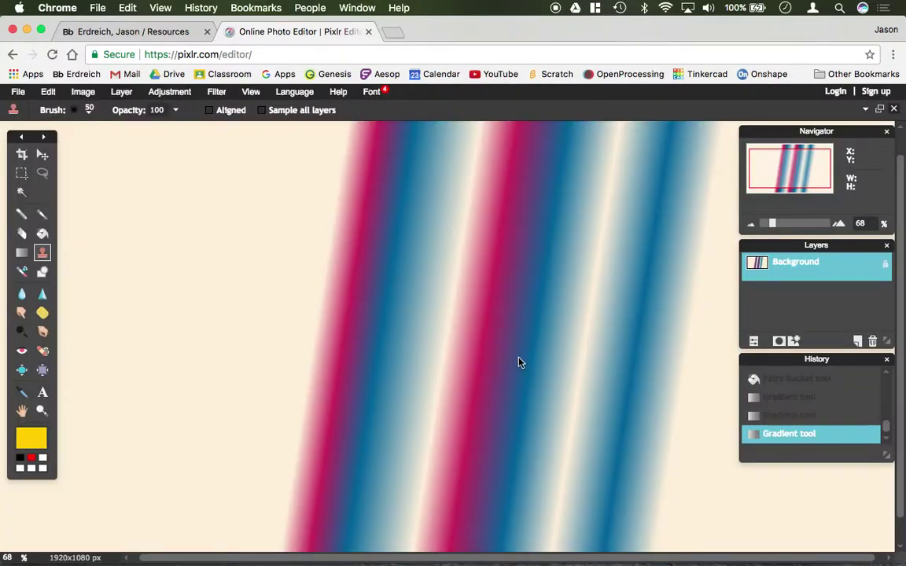
click(489, 244)
click(475, 241)
click(456, 236)
Stamp more magenta dots, paint a looping 3-shaped cloned stroke, and add cream dabs
click(439, 289)
click(456, 336)
click(379, 286)
click(325, 268)
mouse_move(297, 224)
mouse_down()
mouse_move(343, 190)
mouse_move(363, 208)
mouse_move(351, 249)
mouse_move(370, 291)
mouse_move(306, 307)
mouse_move(318, 265)
mouse_move(399, 219)
mouse_move(398, 164)
mouse_move(297, 181)
mouse_move(273, 252)
mouse_move(207, 231)
mouse_move(287, 280)
mouse_move(300, 325)
mouse_move(362, 408)
mouse_move(476, 401)
mouse_move(580, 259)
mouse_move(623, 293)
mouse_up()
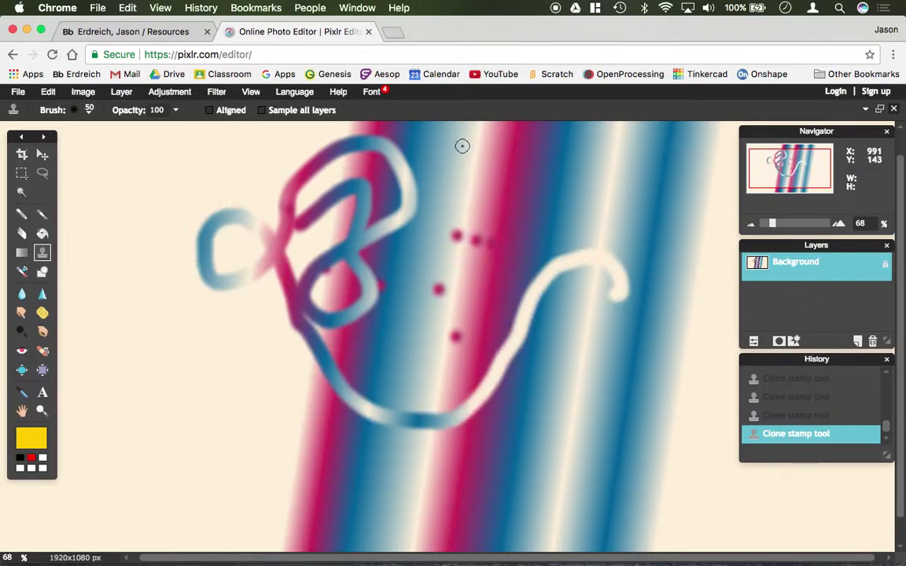
click(512, 256)
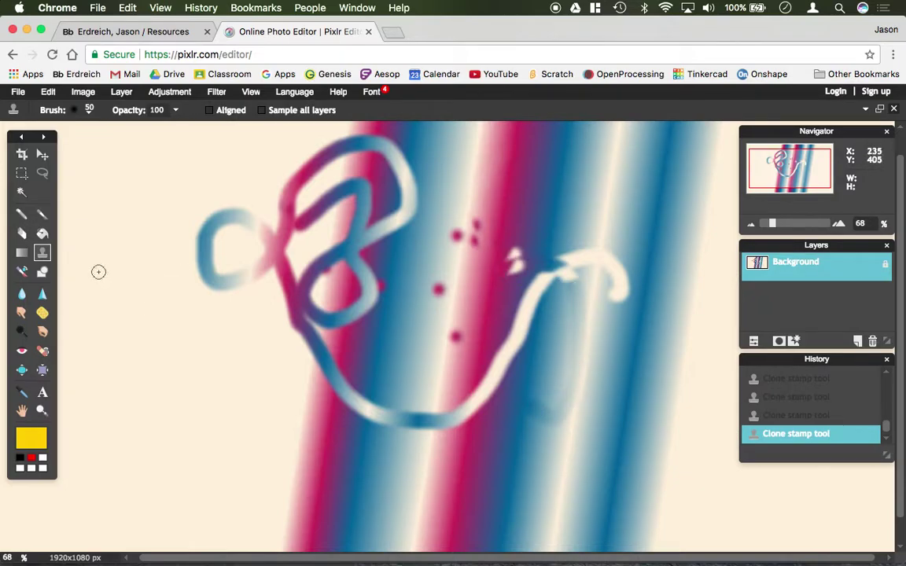
Brush yellow colour-replace strokes over the left magenta loops, tinting them gold
click(21, 272)
mouse_move(264, 249)
mouse_down()
mouse_move(283, 269)
mouse_move(271, 219)
mouse_move(259, 235)
mouse_move(301, 165)
mouse_move(315, 204)
mouse_move(303, 267)
mouse_up()
mouse_move(323, 224)
mouse_down()
mouse_move(333, 364)
mouse_move(302, 344)
mouse_up()
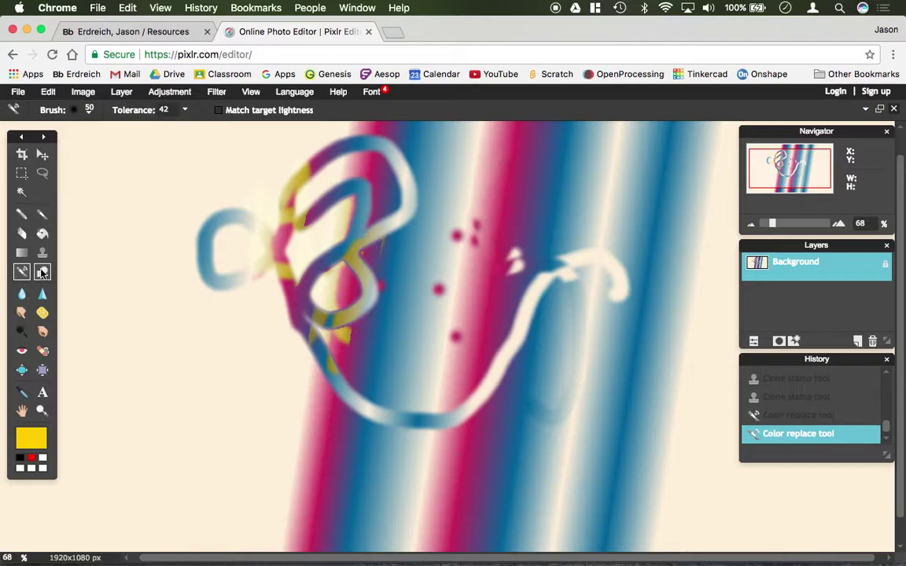
click(43, 271)
Draw a filled black rectangle on the left side of the canvas
drag(176, 197, 411, 429)
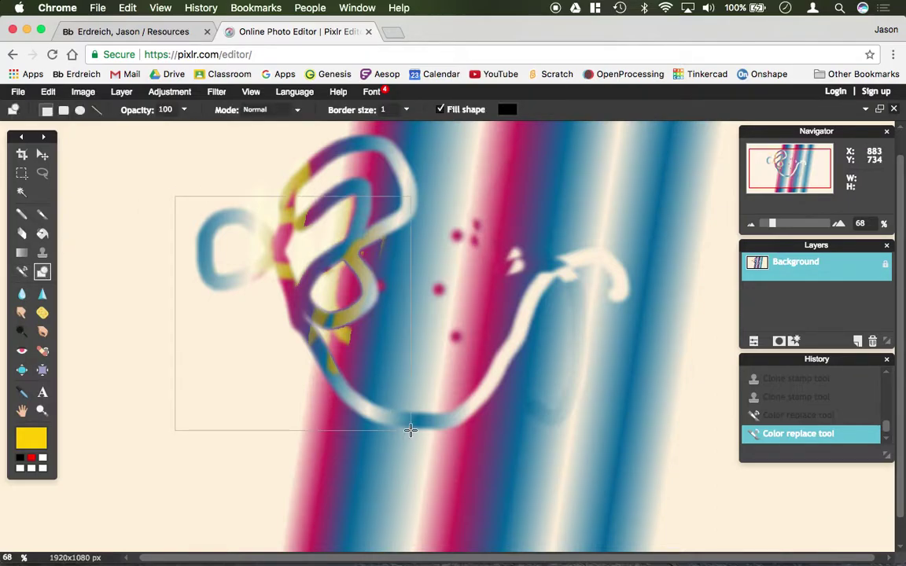
click(64, 110)
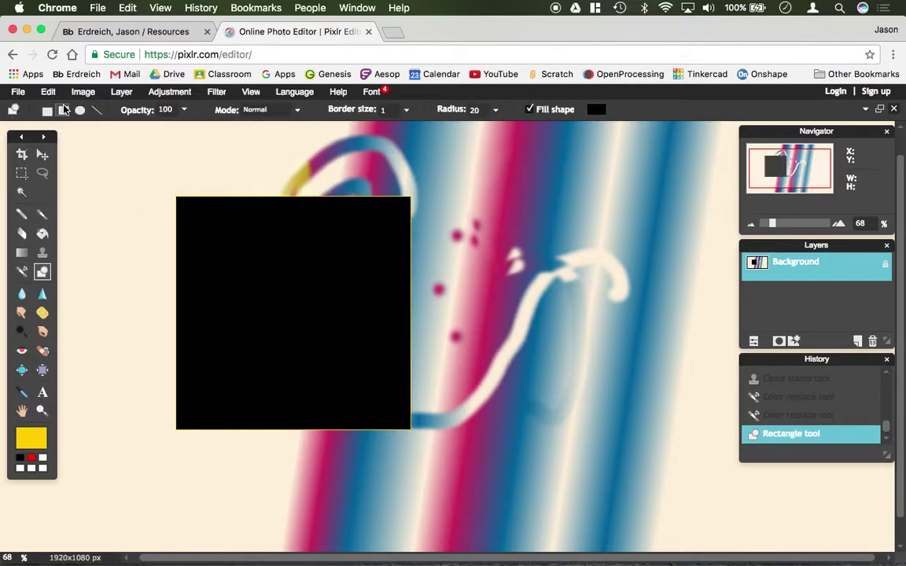
click(48, 111)
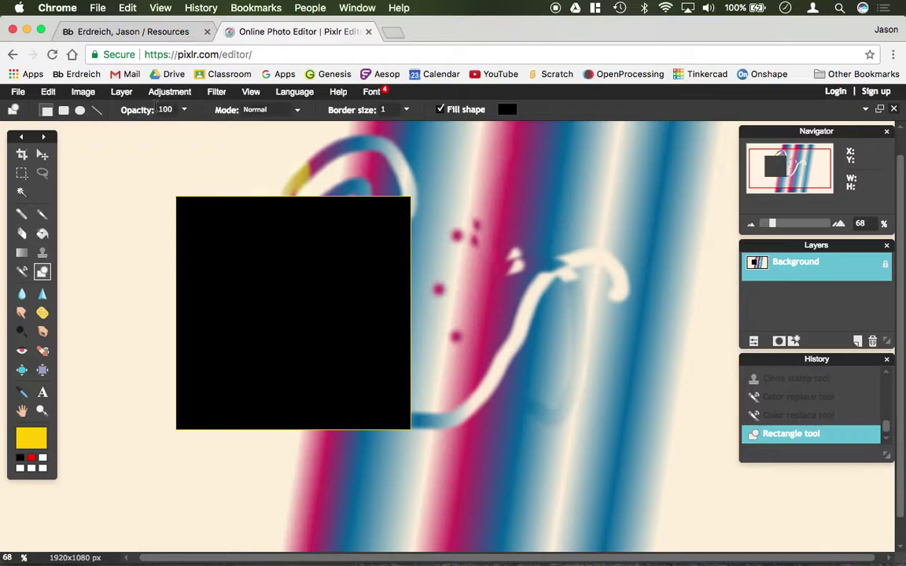
click(96, 111)
click(65, 111)
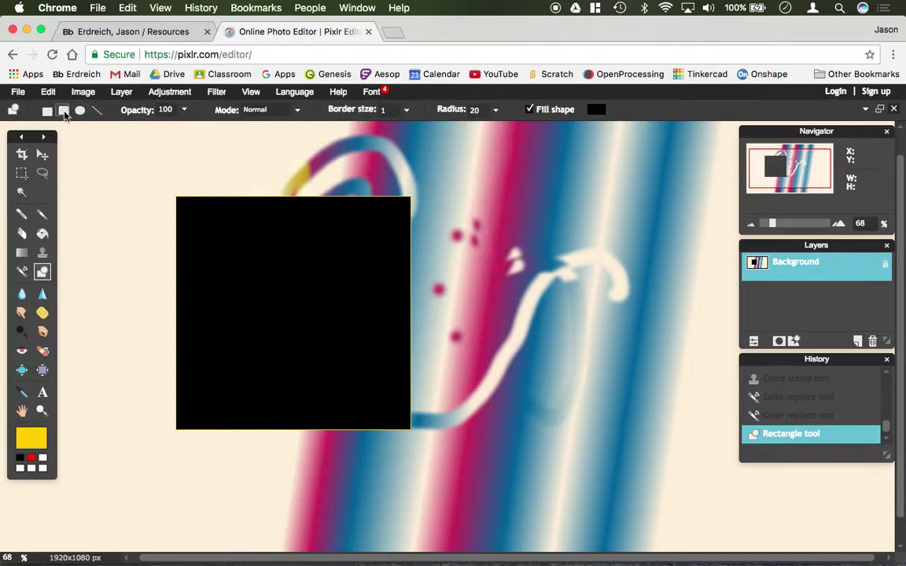
click(96, 111)
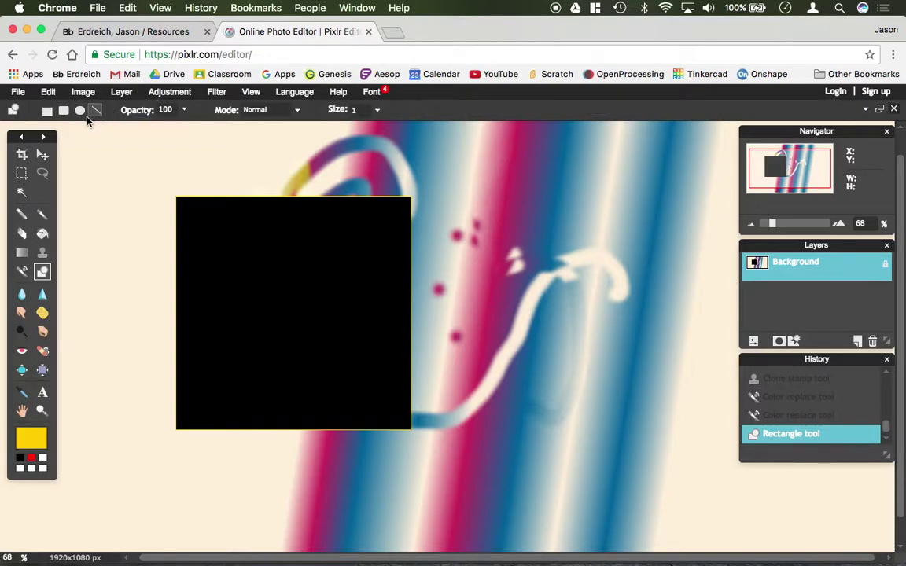
Draw an ellipse with a size-50 yellow border beside it, with black as main colour
click(78, 111)
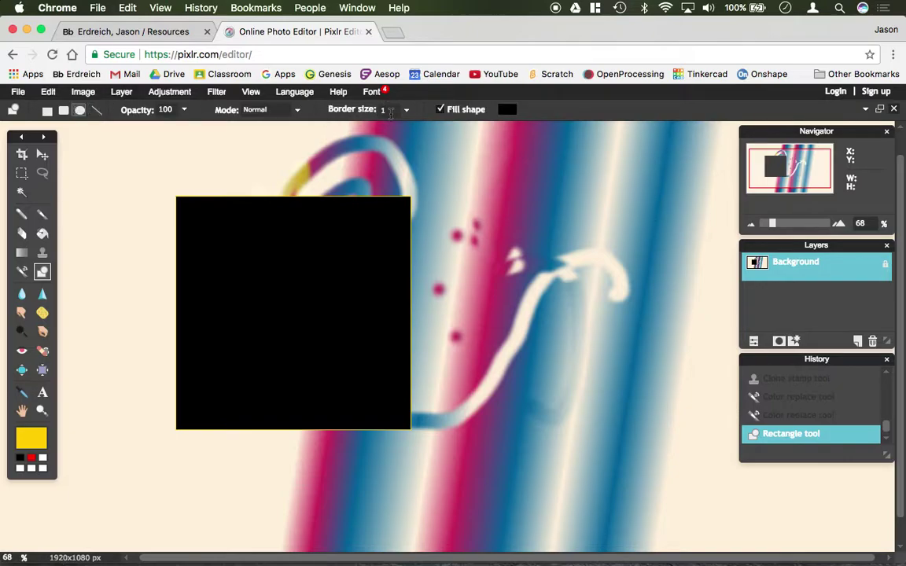
click(407, 110)
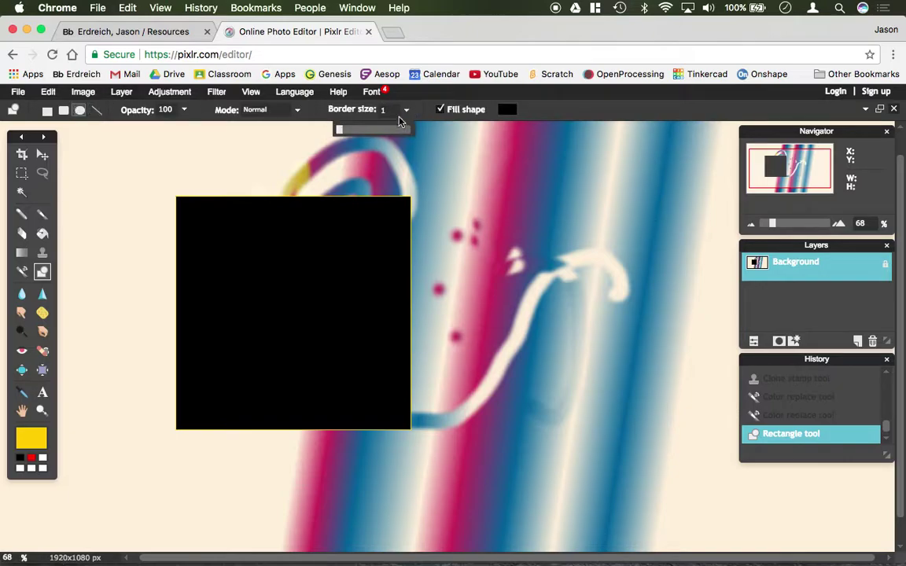
drag(357, 132, 376, 130)
drag(473, 198, 614, 325)
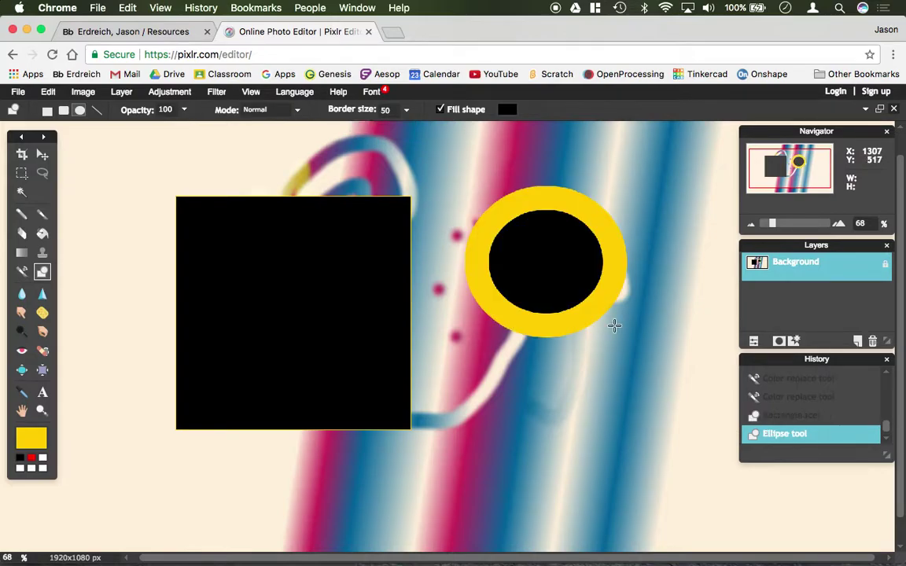
click(21, 461)
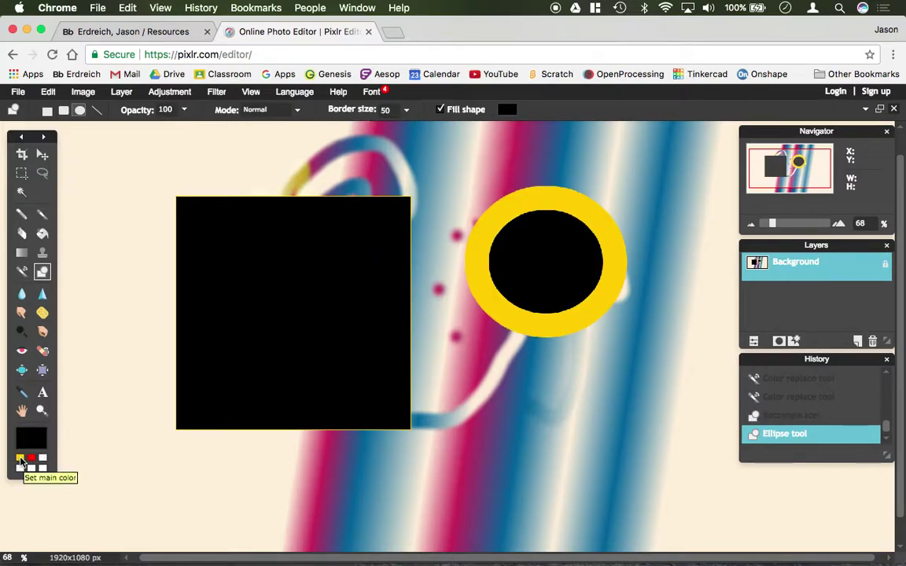
Set the fill colour to pure red ff0000 and switch to the Paint Bucket tool
click(513, 109)
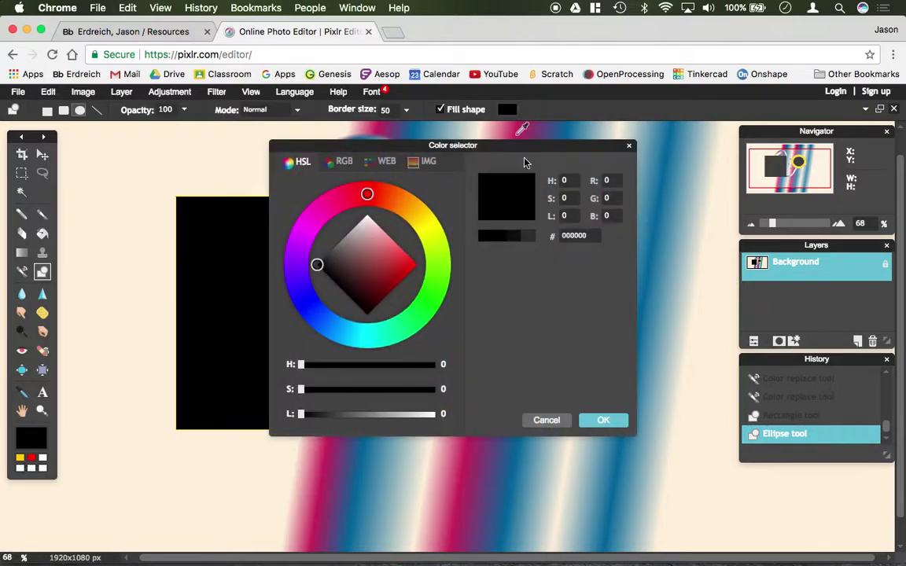
drag(374, 268, 429, 271)
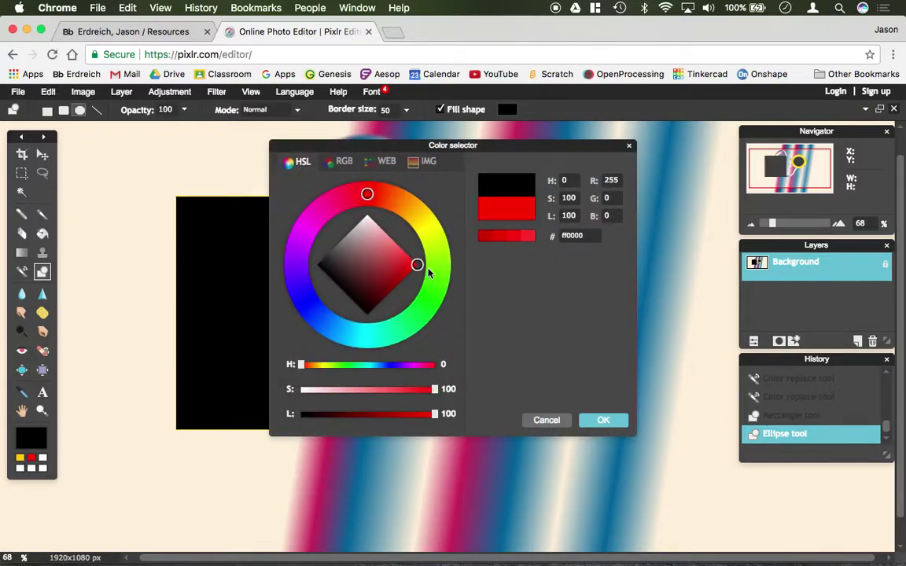
click(603, 421)
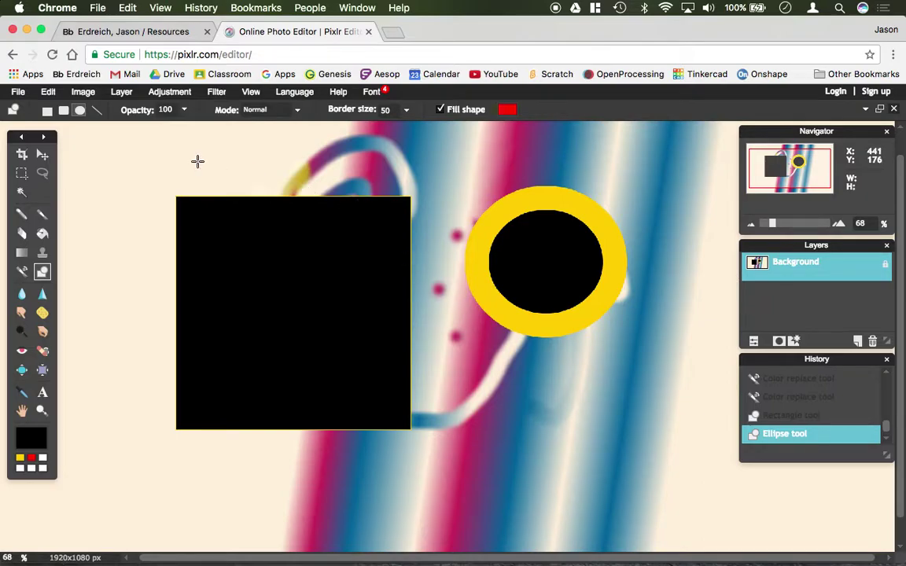
click(42, 233)
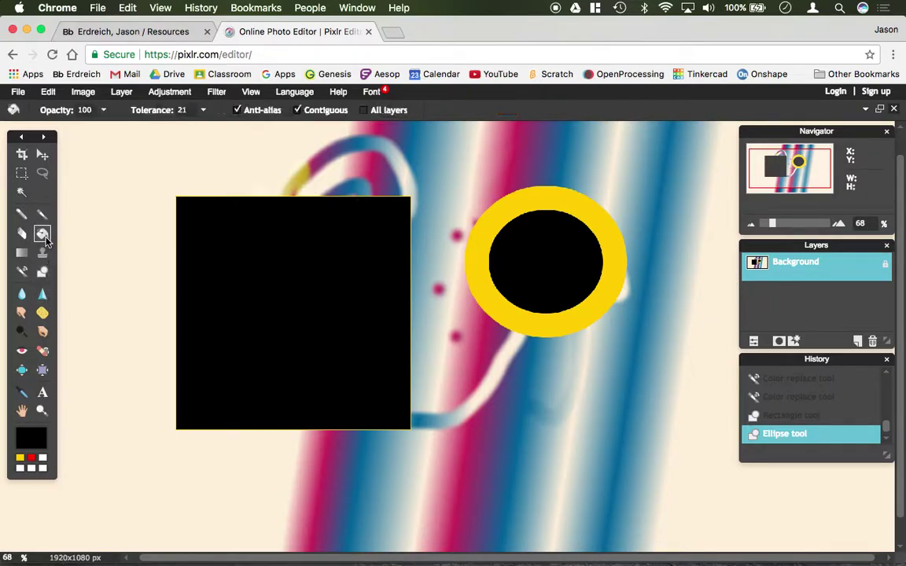